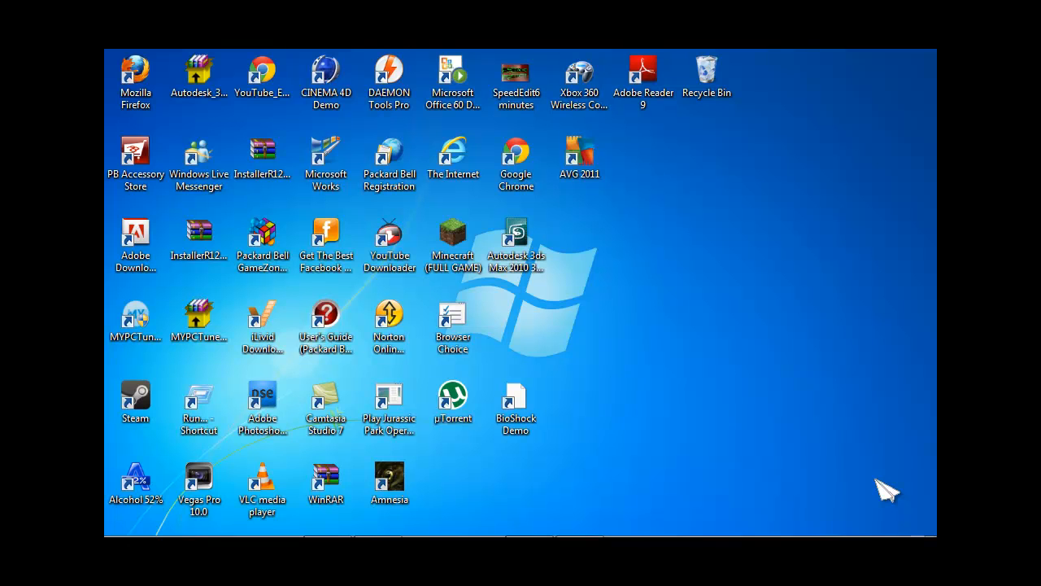
# Play the finished intro video in VLC media player, and close the player
pyautogui.moveTo(627, 533)
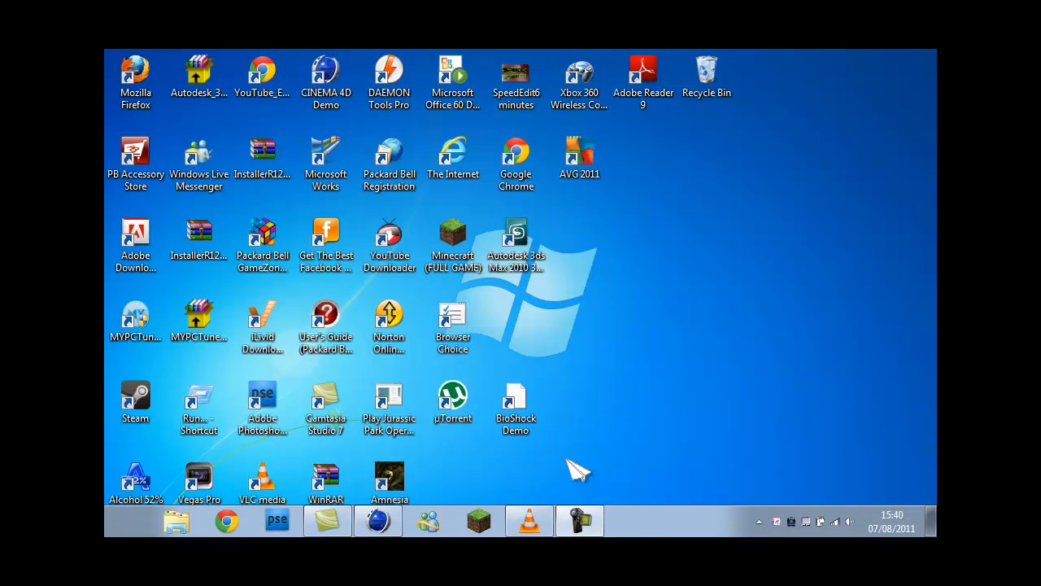
pyautogui.click(529, 522)
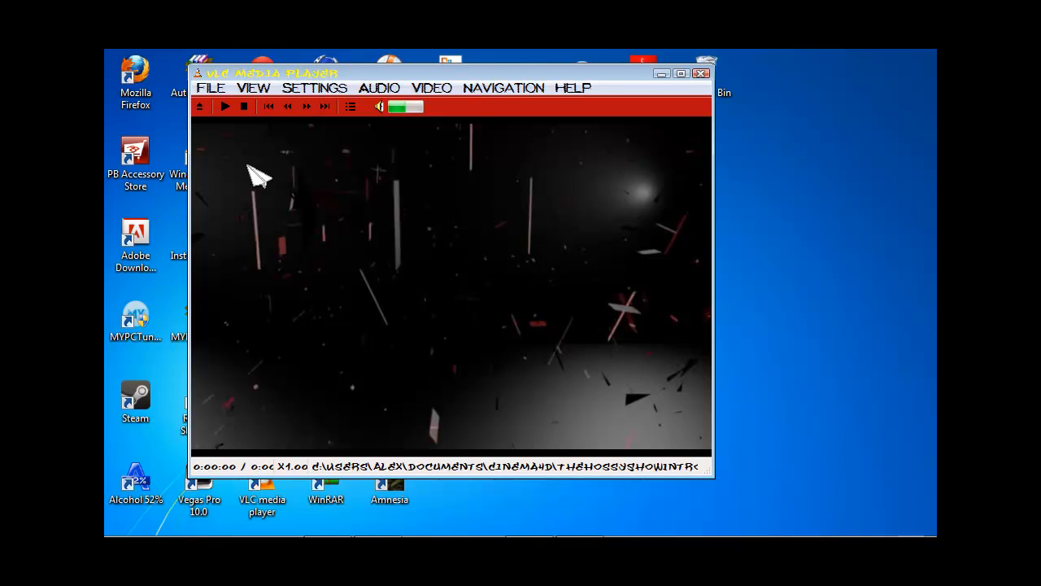
pyautogui.click(225, 107)
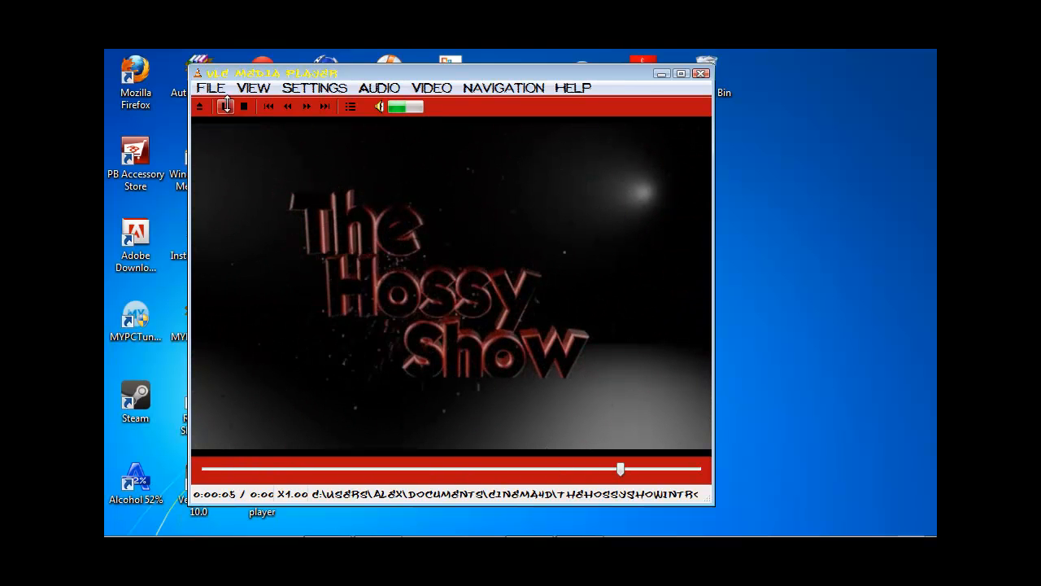
pyautogui.click(701, 74)
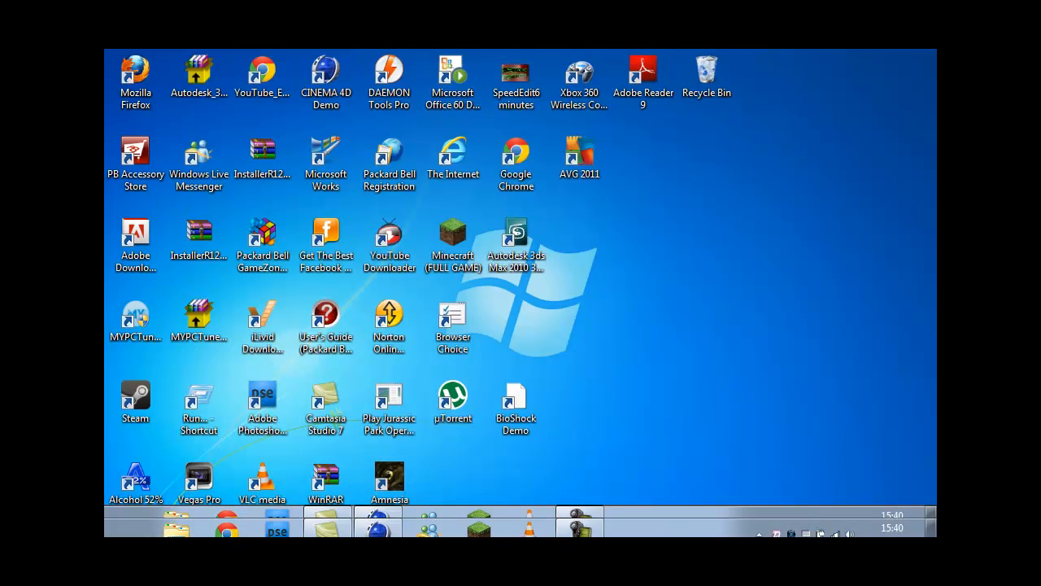
# Switch to CINEMA 4D and delete the existing PolyFX and Random objects from the scene
pyautogui.click(378, 521)
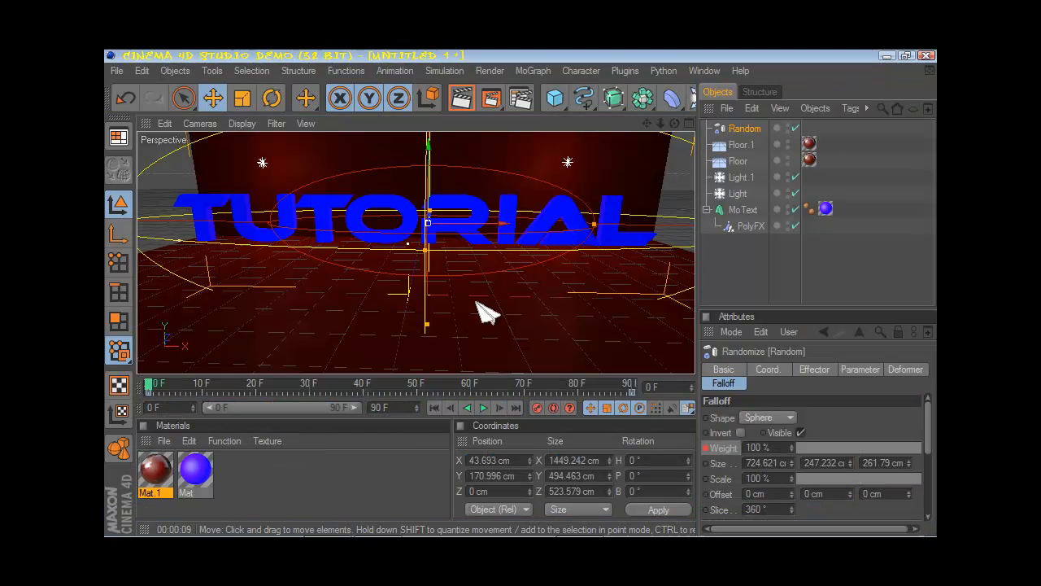
pyautogui.click(738, 225)
pyautogui.press('Delete')
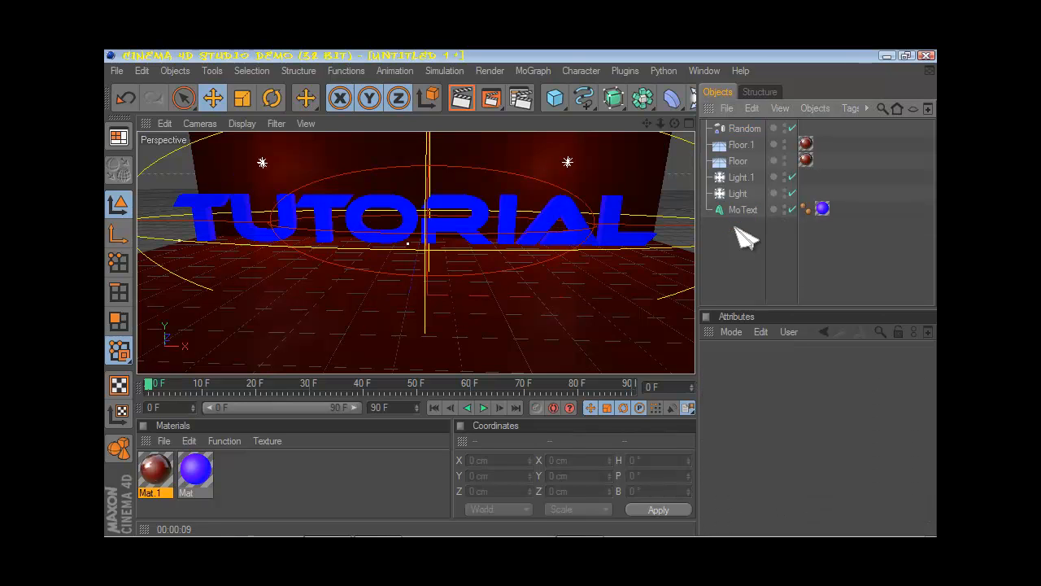
pyautogui.click(747, 130)
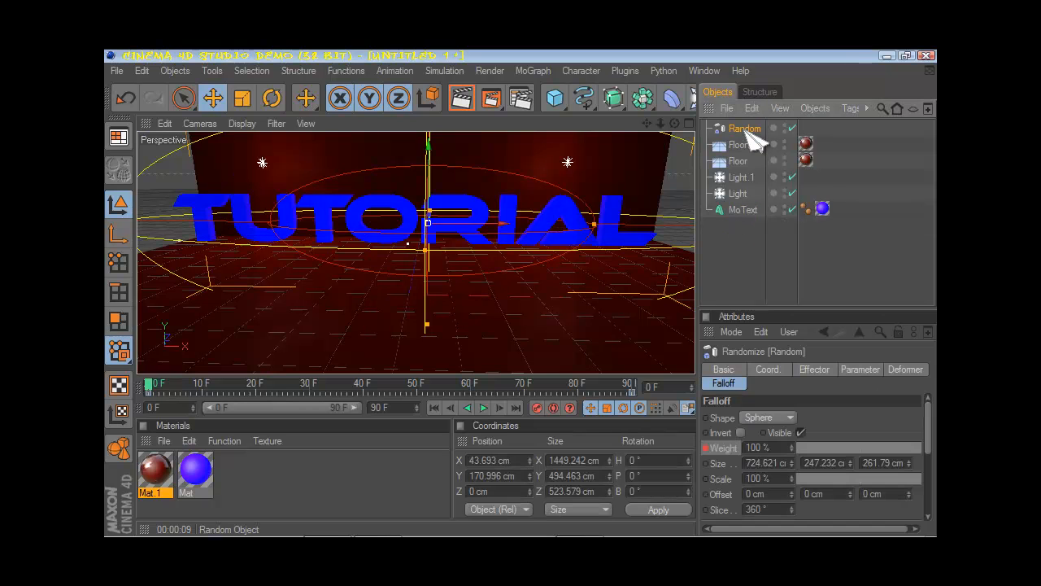
pyautogui.press('Delete')
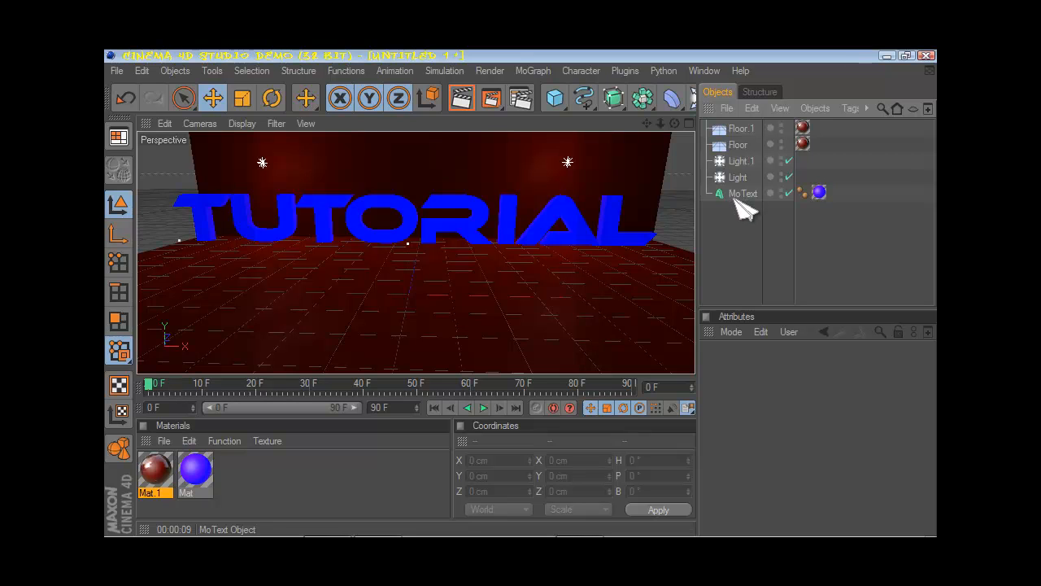
# Render the perspective view to preview the TUTORIAL text scene, leaving nothing selected
pyautogui.hotkey('ctrl', 'r')
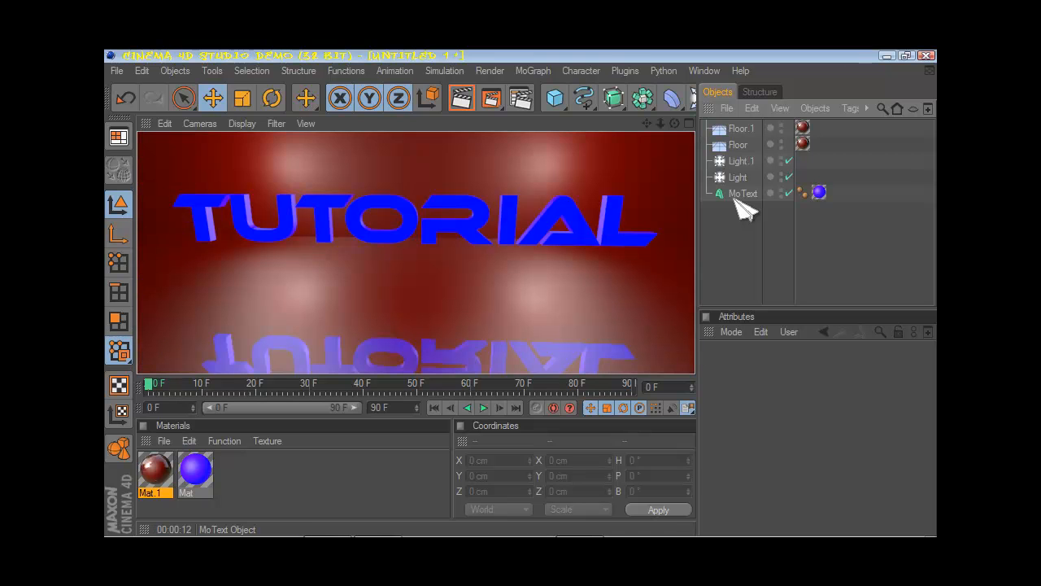
pyautogui.click(599, 291)
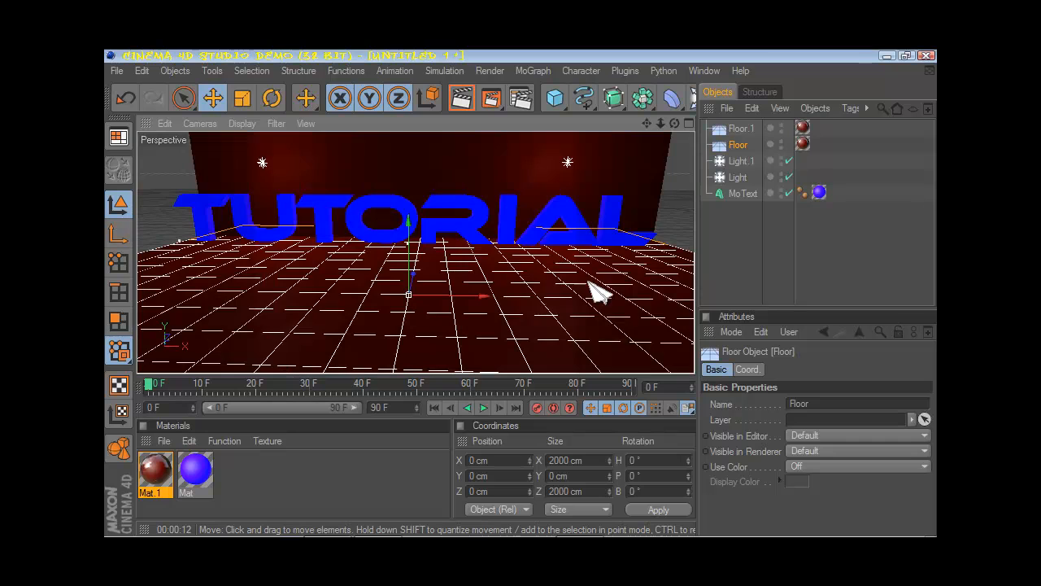
pyautogui.click(694, 232)
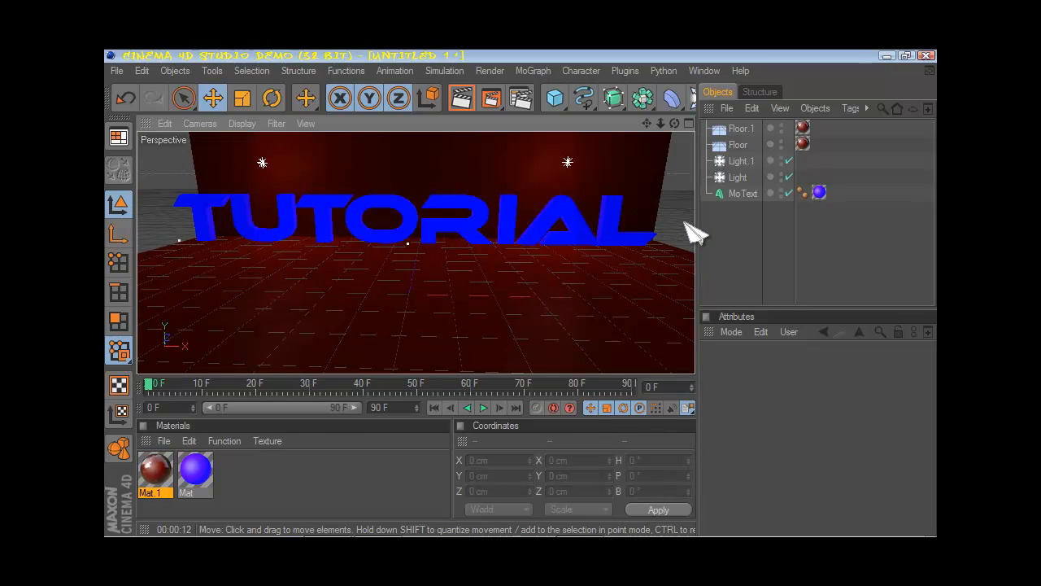
# Add a MoGraph PolyFX object and, with it selected, add a Random effector
pyautogui.click(541, 71)
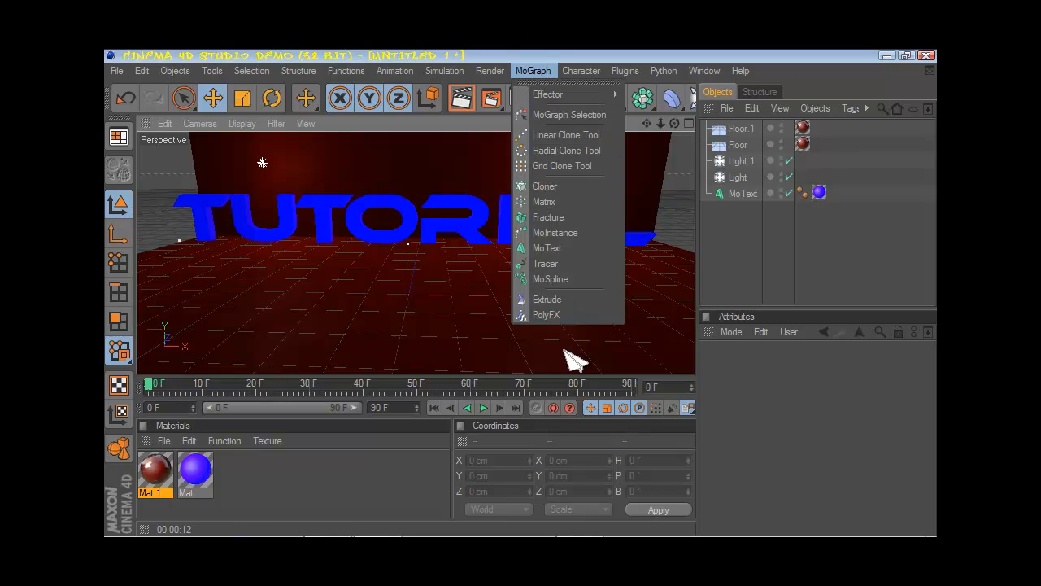
pyautogui.click(565, 316)
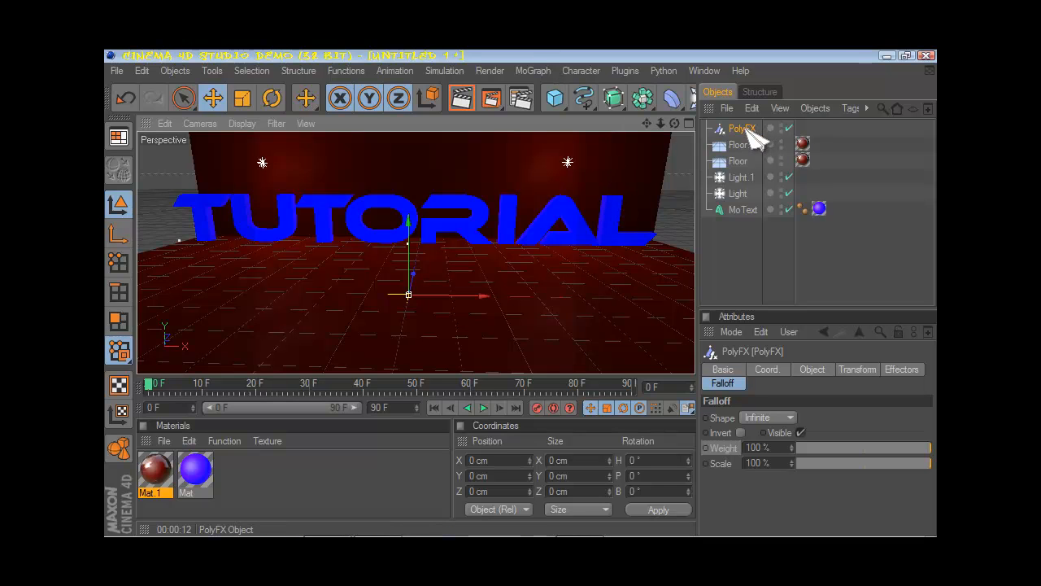
pyautogui.click(537, 72)
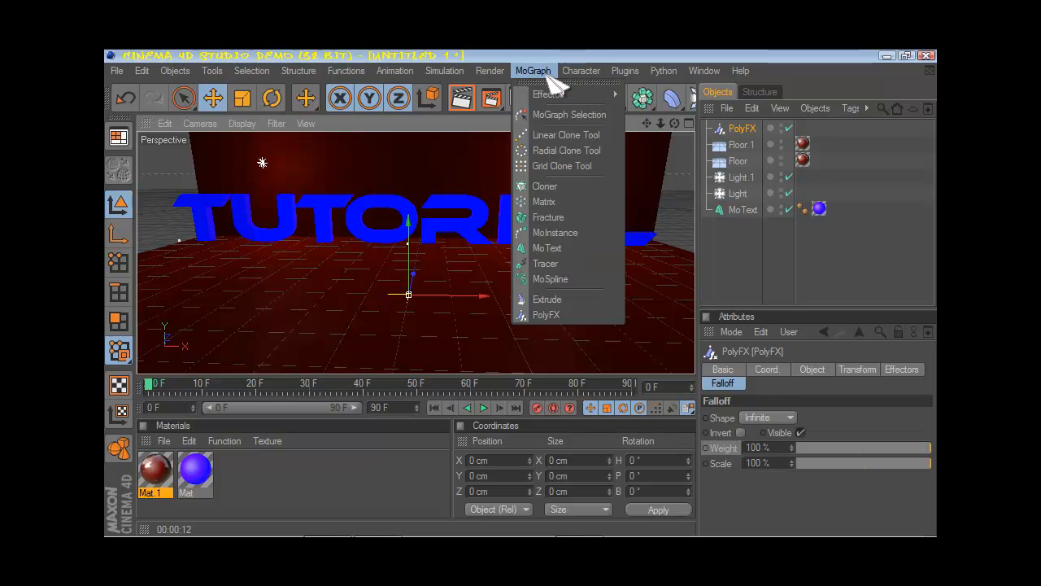
pyautogui.moveTo(560, 96)
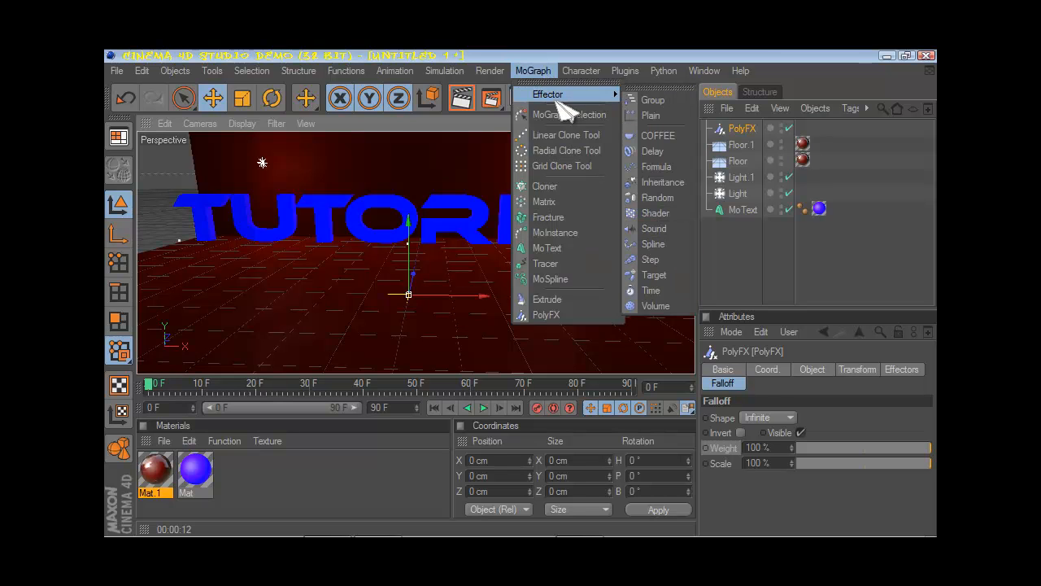
pyautogui.click(656, 198)
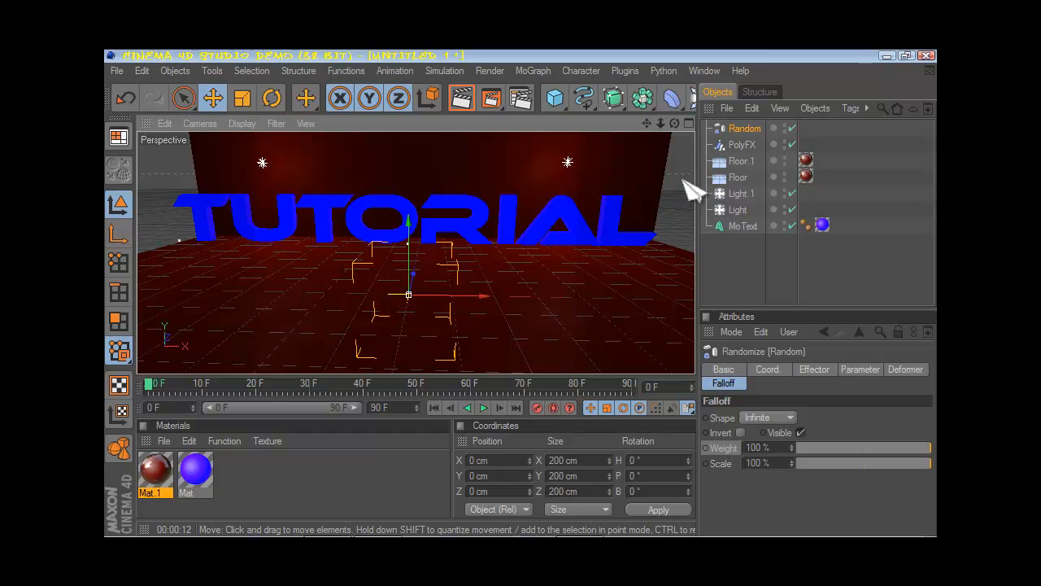
# Check that the Random effector is assigned to PolyFX, and make PolyFX a child of the MoText object
pyautogui.click(758, 147)
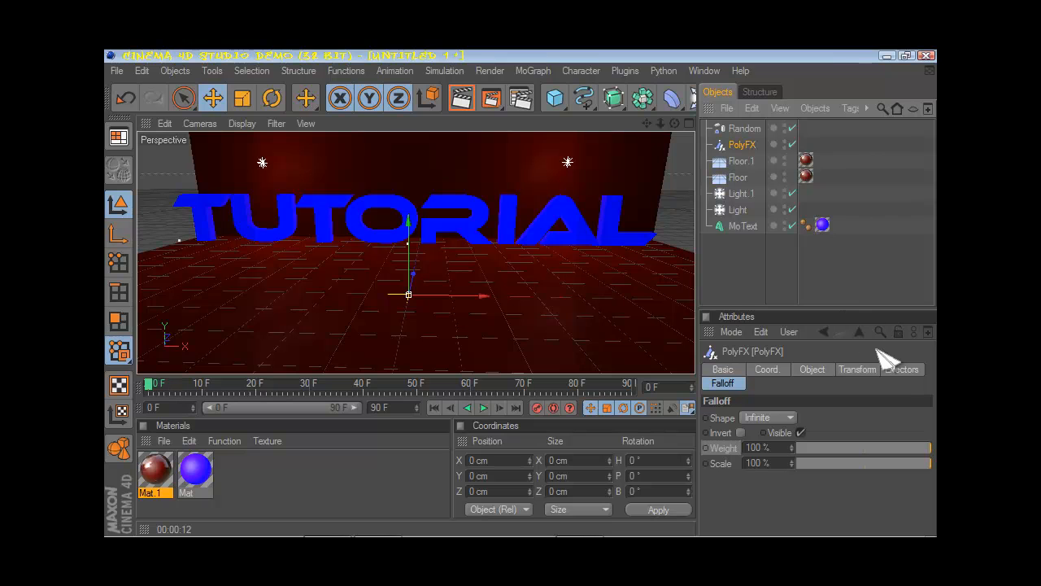
pyautogui.click(903, 371)
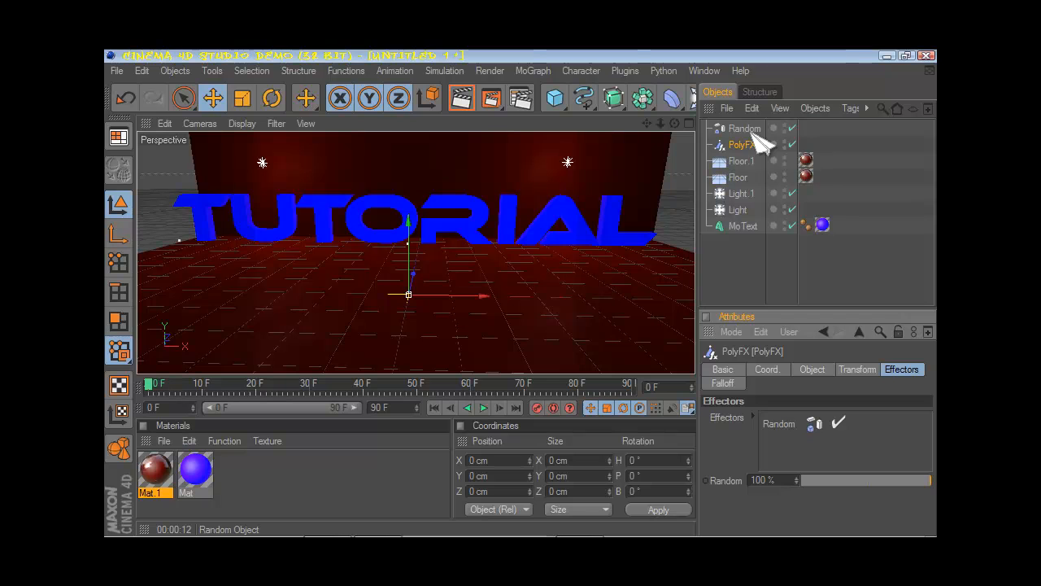
pyautogui.moveTo(742, 146); pyautogui.dragTo(742, 227)
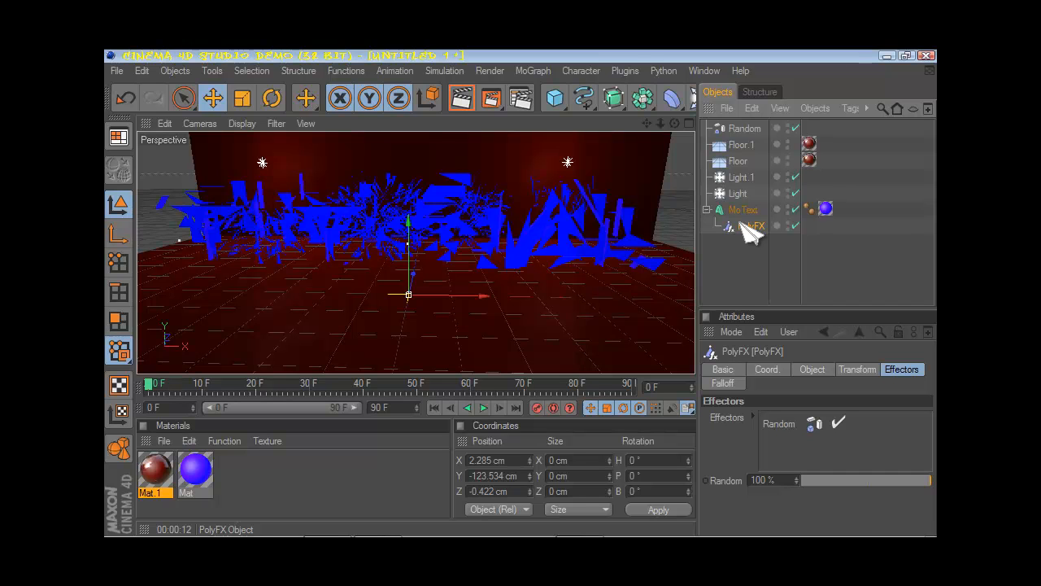
# Set the Random effector's falloff shape to Sphere
pyautogui.click(740, 130)
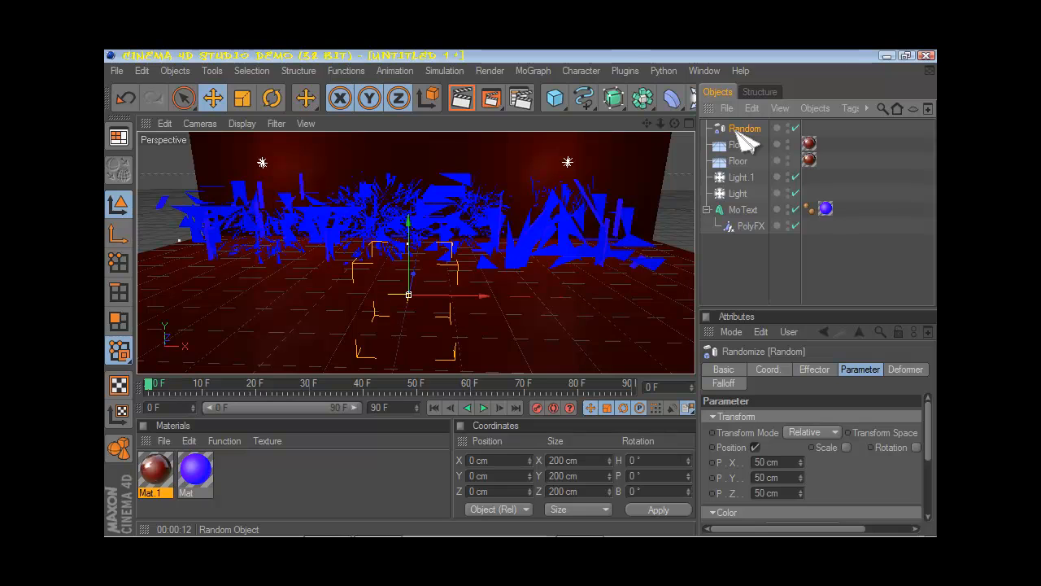
pyautogui.click(724, 384)
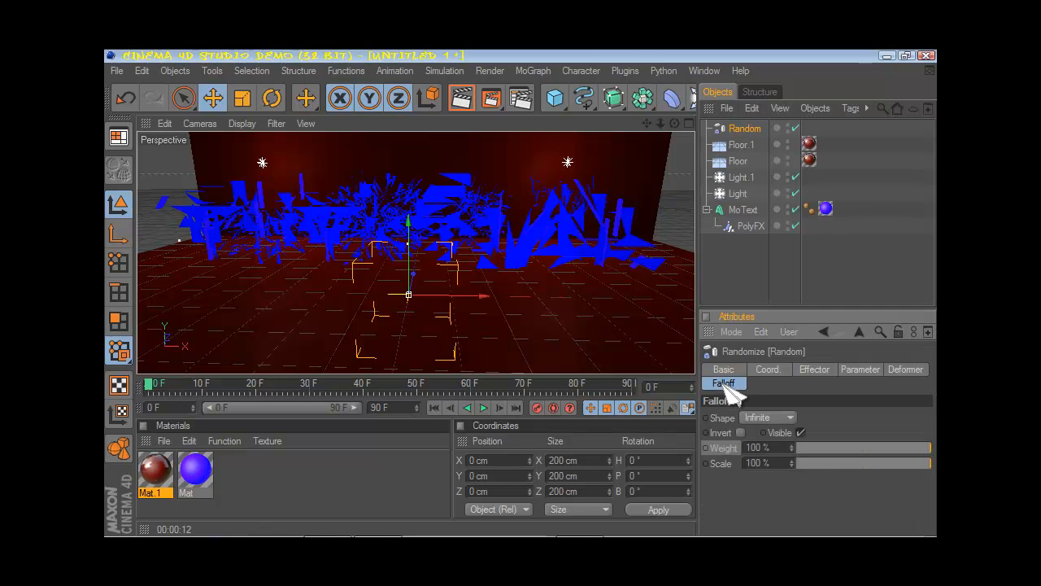
pyautogui.click(756, 418)
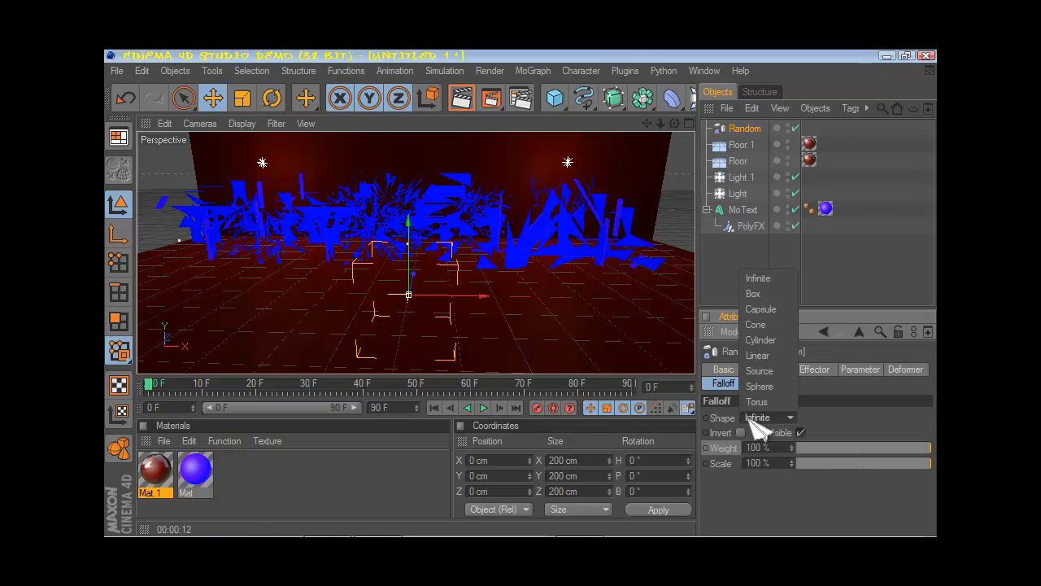
pyautogui.click(760, 386)
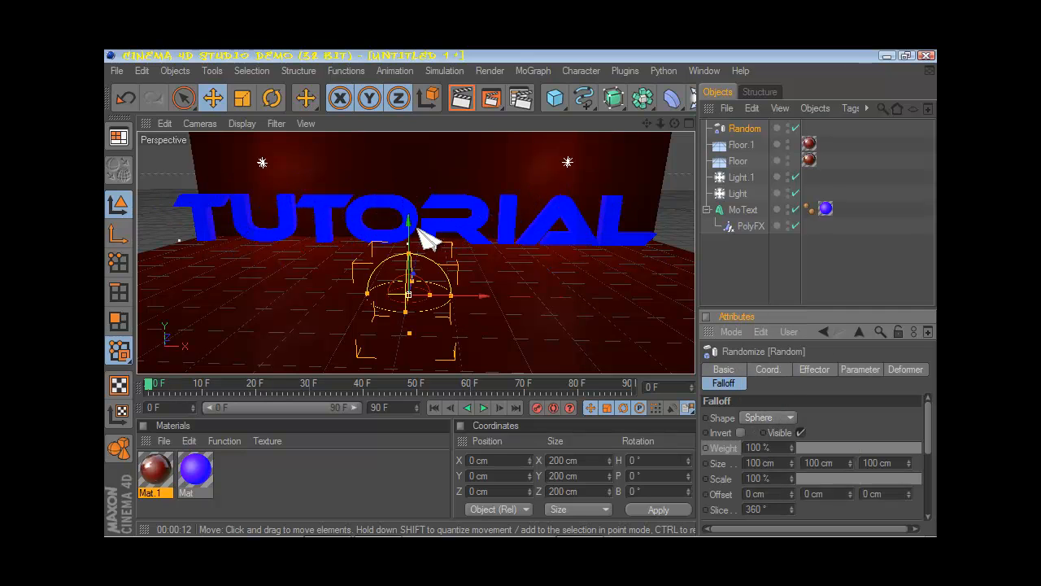
# Raise the Random effector to about Y 163 cm and stretch its falloff sphere around the text to about 797 × 193 × 141 cm
pyautogui.moveTo(410, 229); pyautogui.dragTo(521, 291)
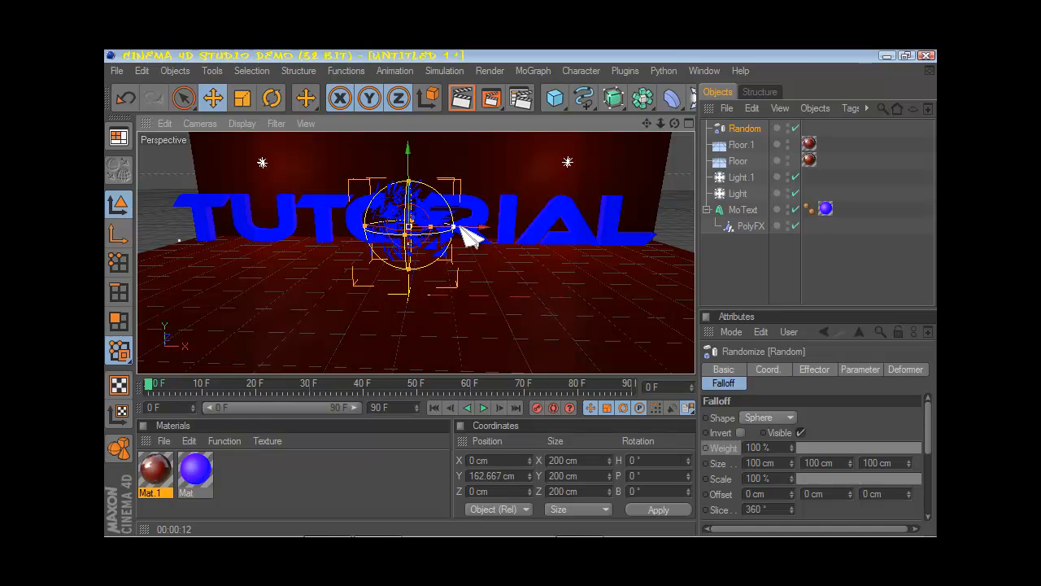
pyautogui.moveTo(454, 228); pyautogui.dragTo(523, 298)
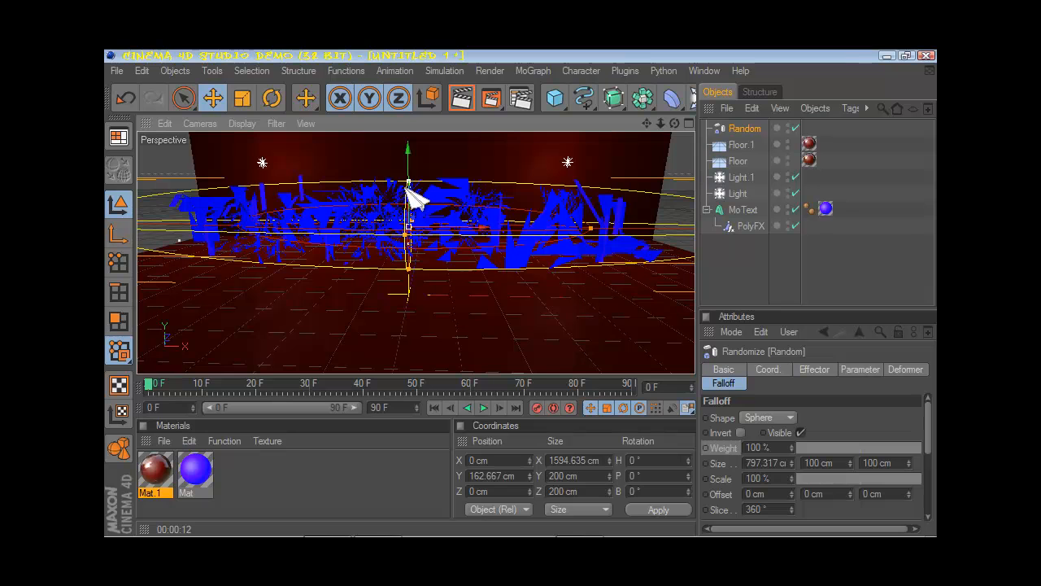
pyautogui.moveTo(408, 183); pyautogui.dragTo(521, 296)
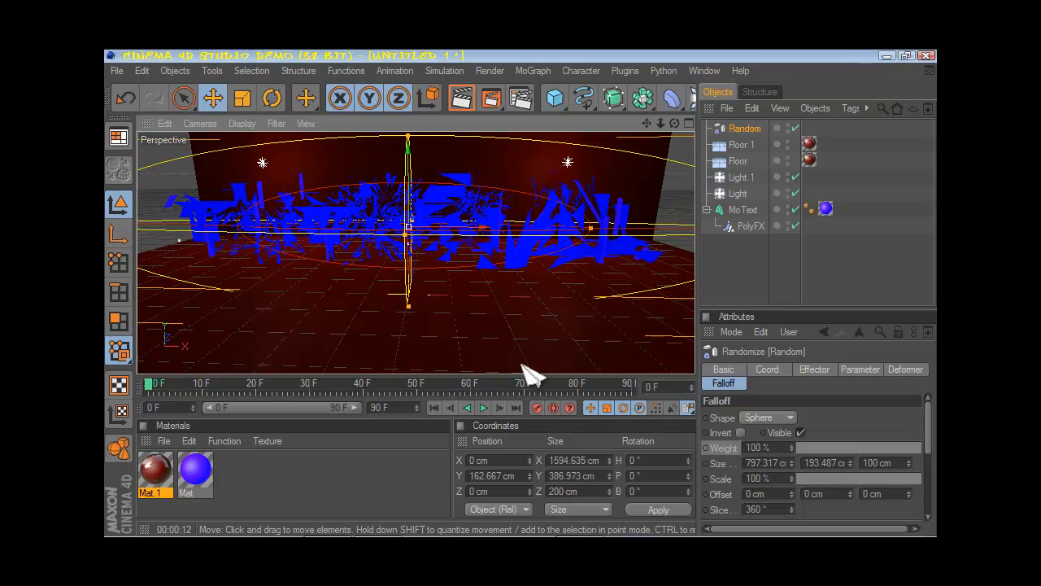
pyautogui.moveTo(402, 236); pyautogui.dragTo(521, 302)
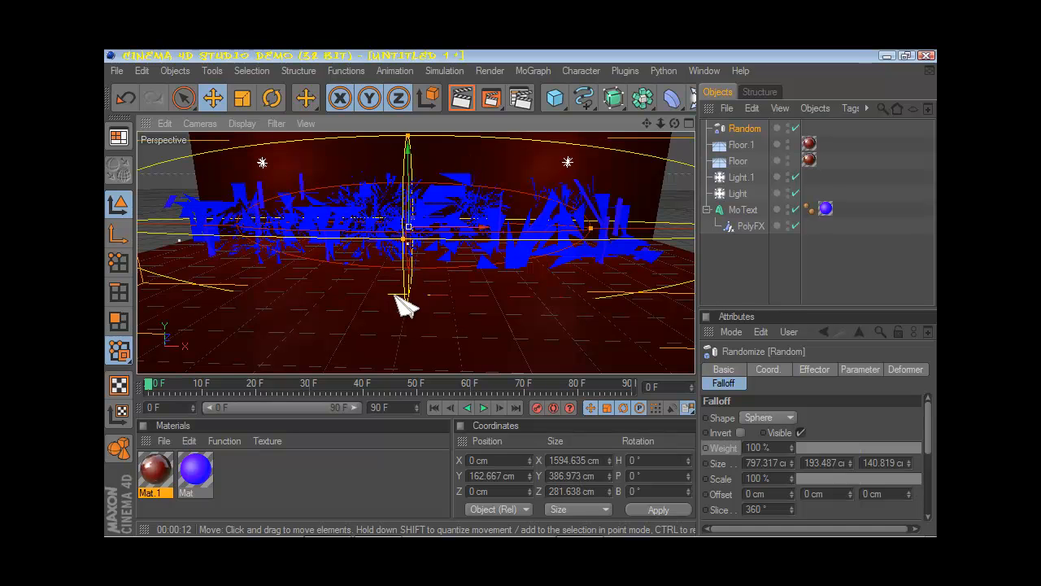
pyautogui.click(533, 304)
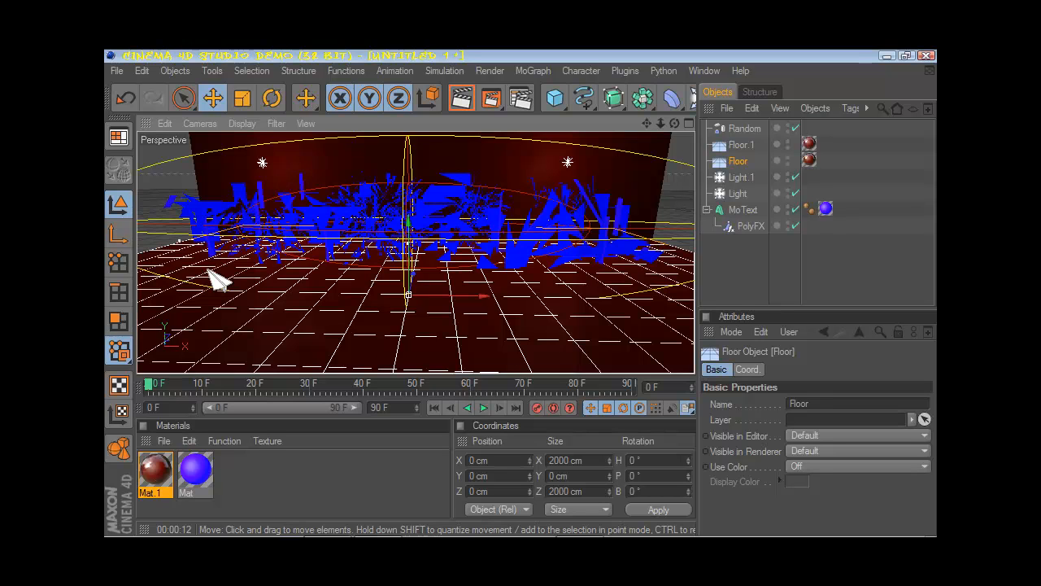
# Set the Random effector's position parameters P.X, P.Y and P.Z to 2000 cm each
pyautogui.click(752, 132)
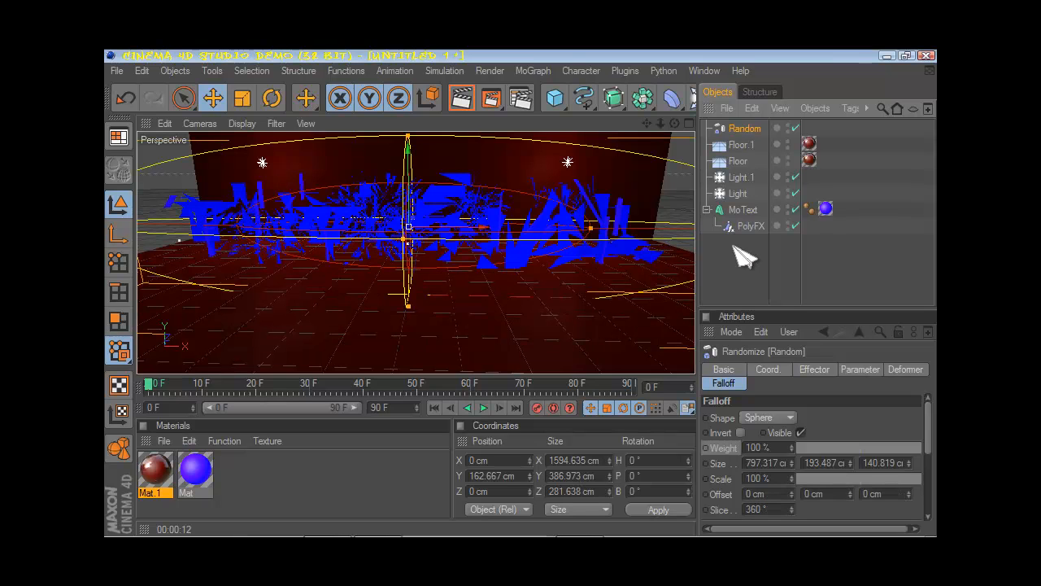
pyautogui.click(861, 370)
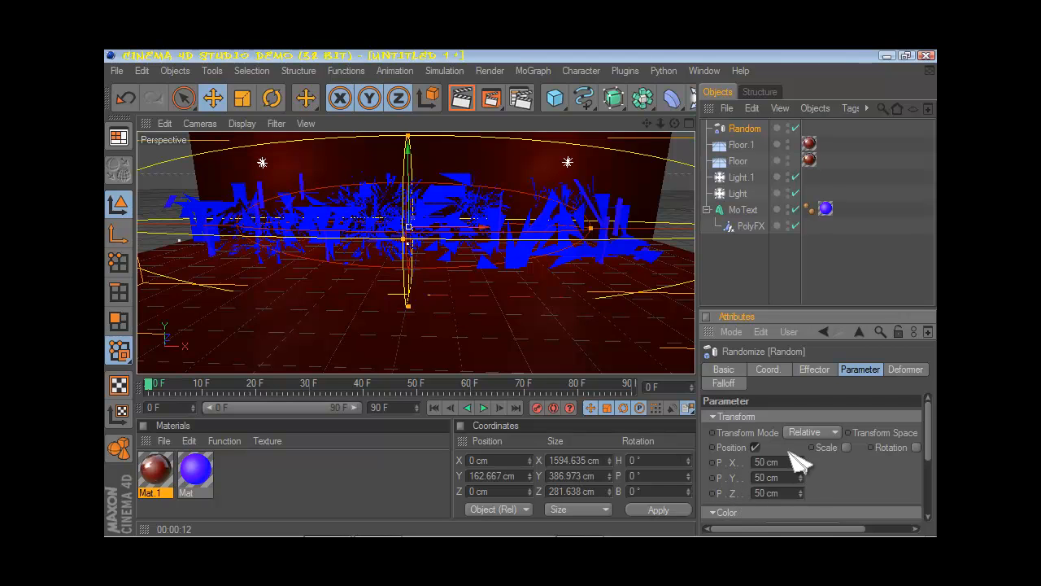
pyautogui.moveTo(786, 461); pyautogui.dragTo(755, 461)
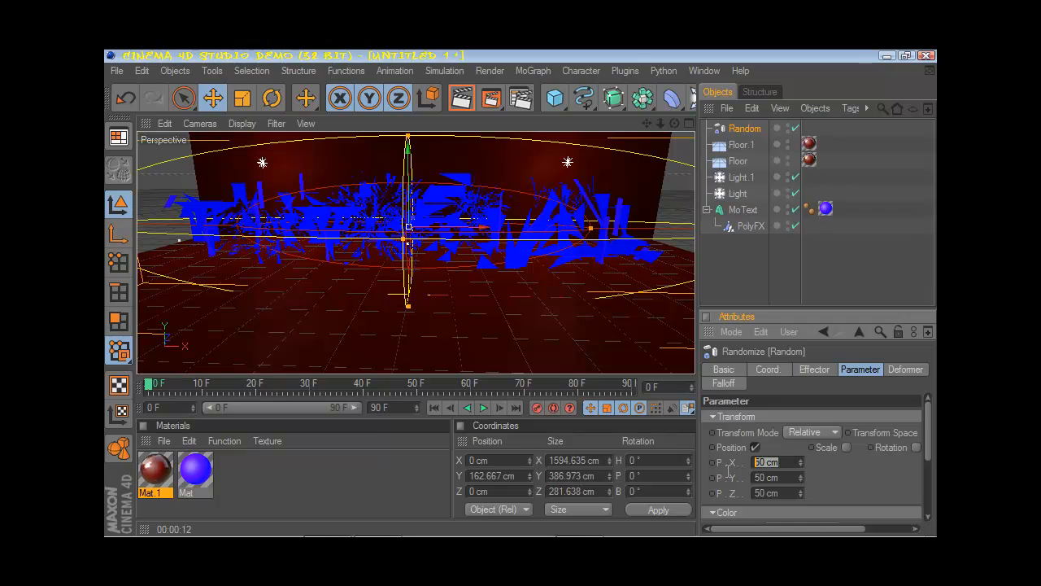
pyautogui.write('200')
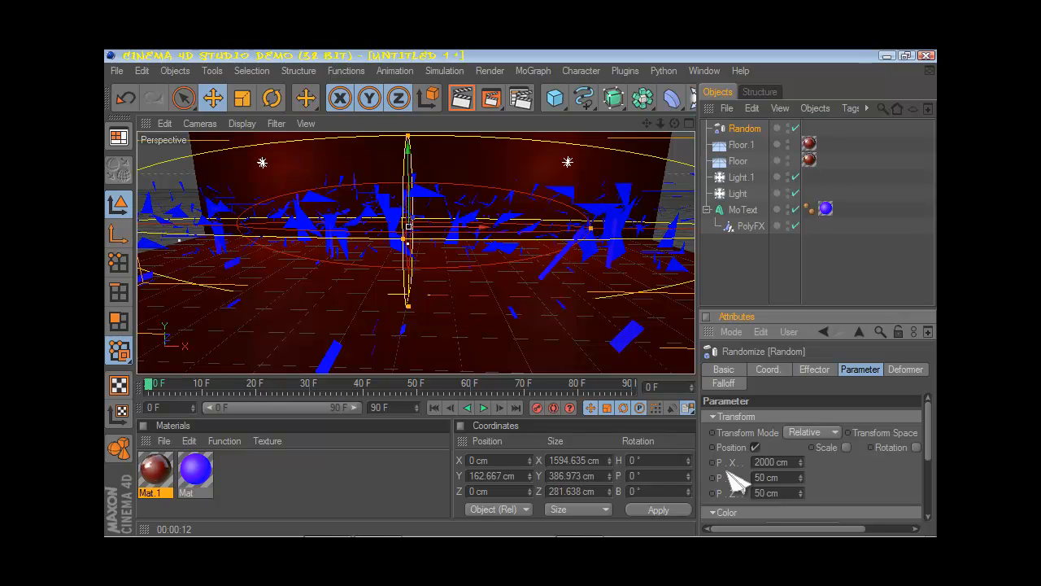
pyautogui.doubleClick(793, 480)
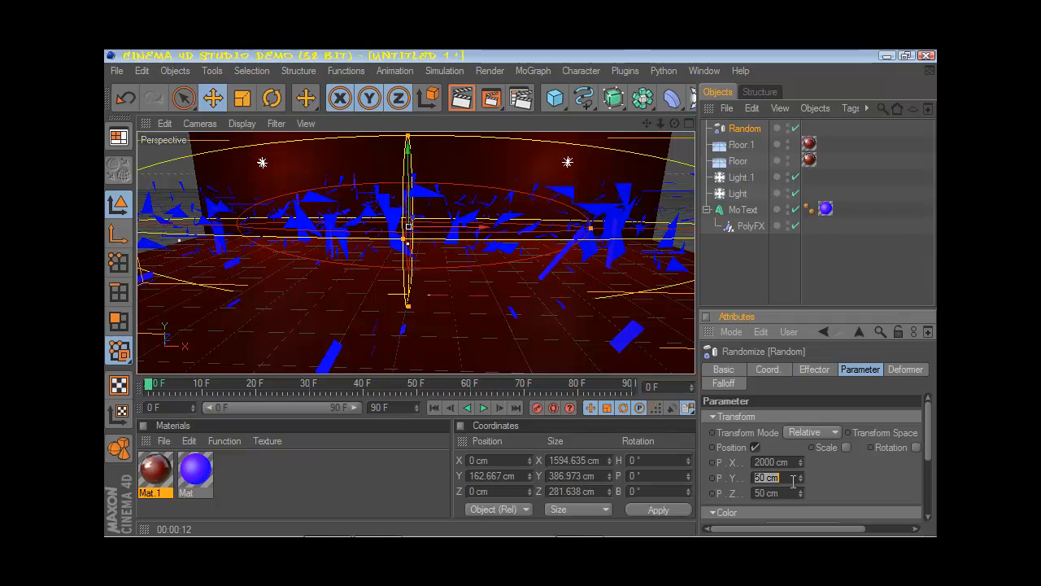
pyautogui.write('20')
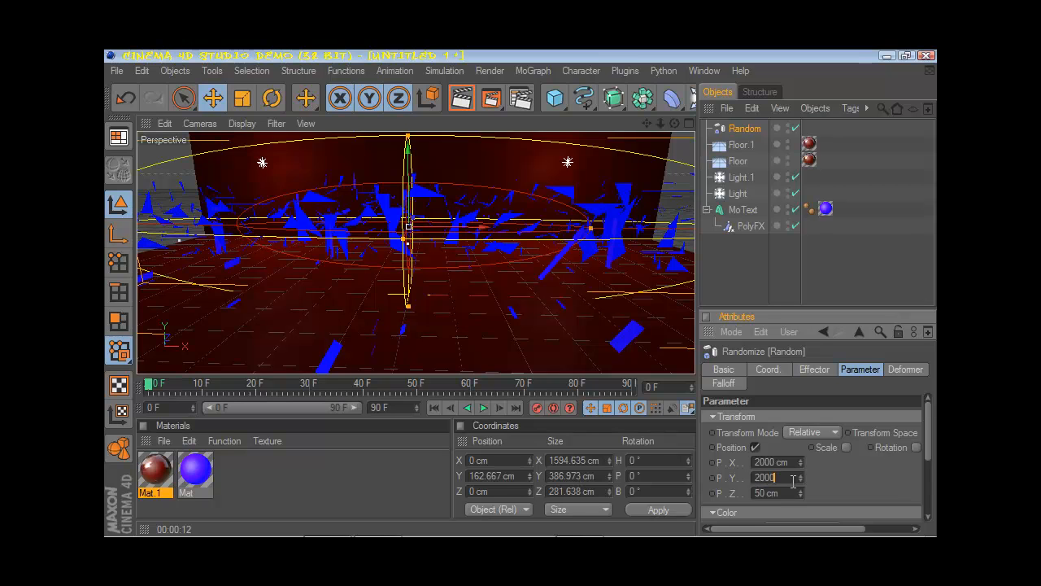
pyautogui.write('00')
pyautogui.press('BackSpace')
pyautogui.press('BackSpace')
pyautogui.press('BackSpace')
pyautogui.press('BackSpace')
pyautogui.write('0')
pyautogui.press('Return')
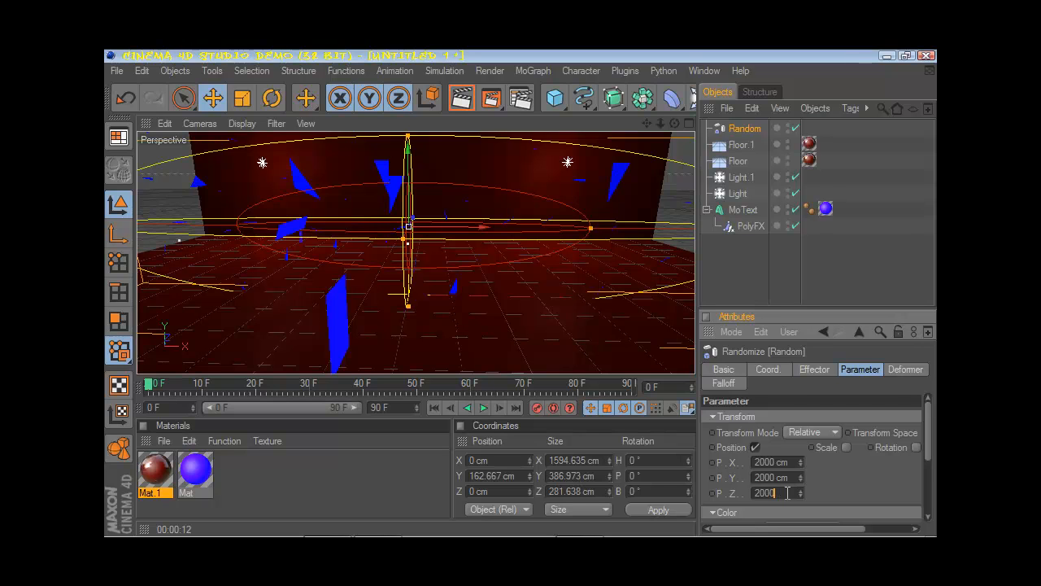
# Apply 2000 cm as the Random effector's P.Z and keyframe its falloff weight at 100 % on frame 0
pyautogui.press('Return')
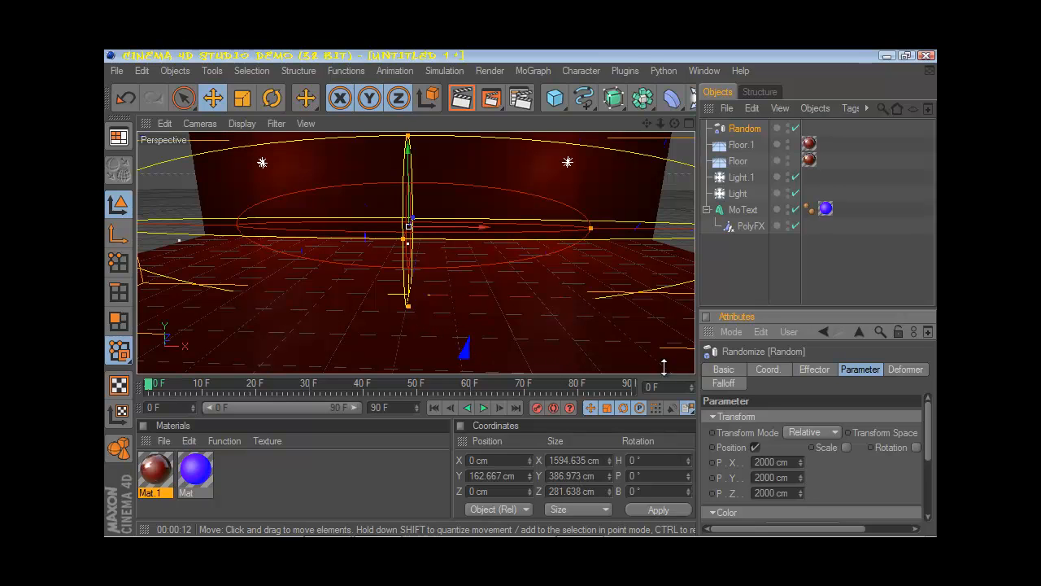
pyautogui.click(730, 386)
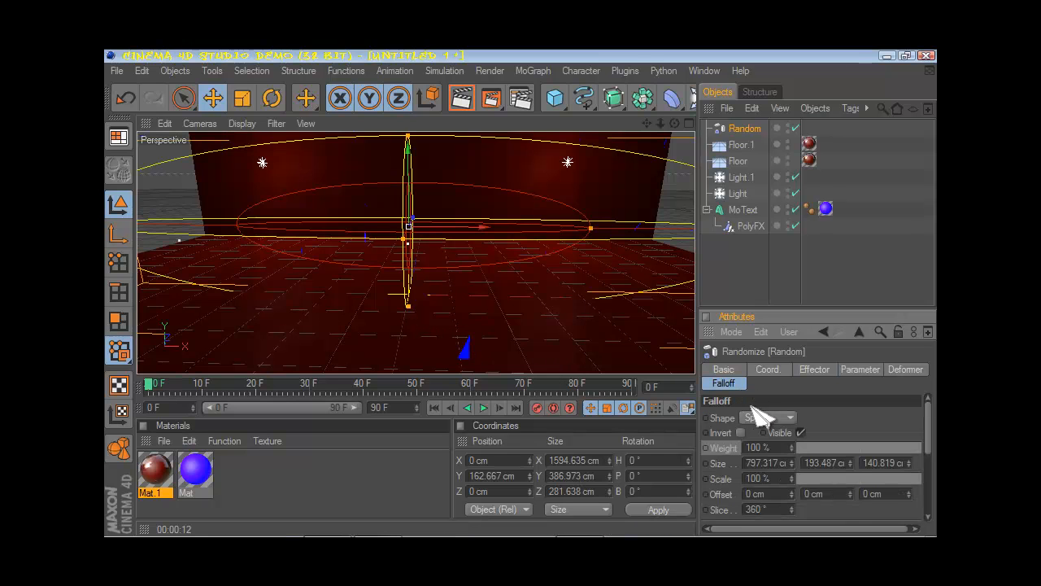
pyautogui.moveTo(874, 530); pyautogui.dragTo(905, 529)
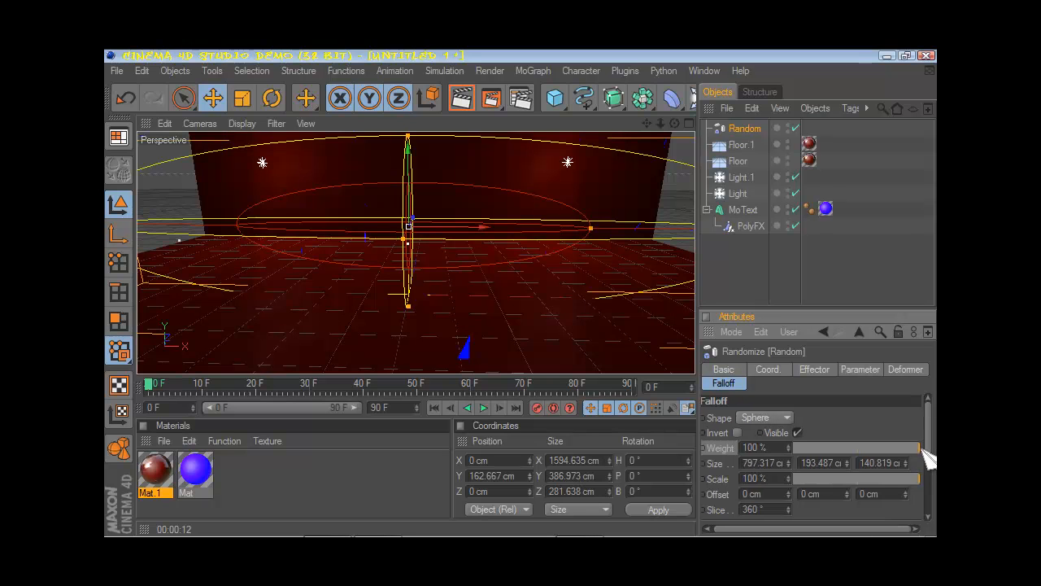
pyautogui.moveTo(922, 450)
pyautogui.mouseDown()
pyautogui.moveTo(796, 449)
pyautogui.moveTo(934, 450)
pyautogui.mouseUp()
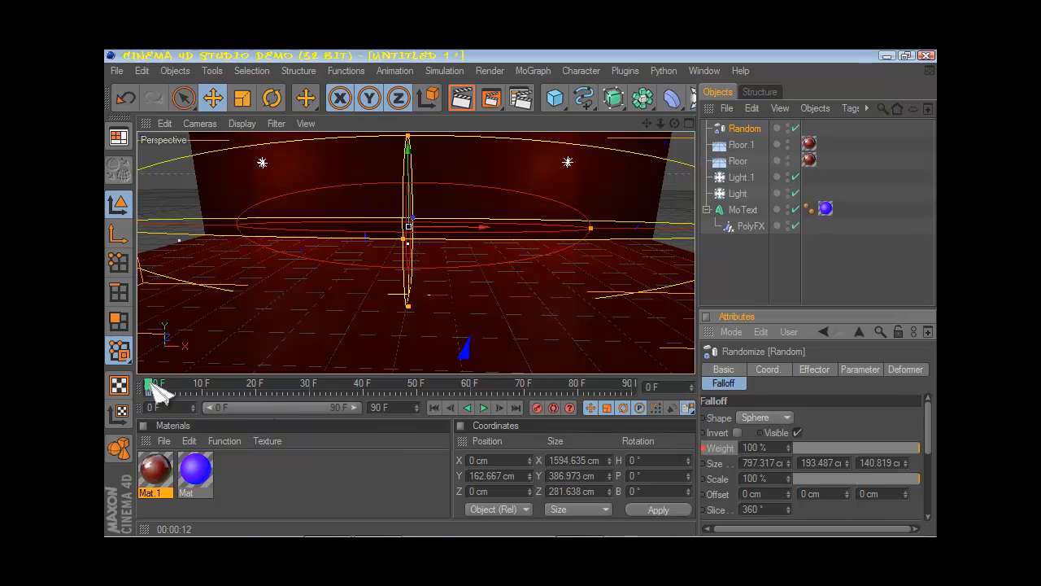
# Keyframe the Random effector's falloff weight at 0 % on frame 90
pyautogui.moveTo(157, 391); pyautogui.dragTo(651, 400)
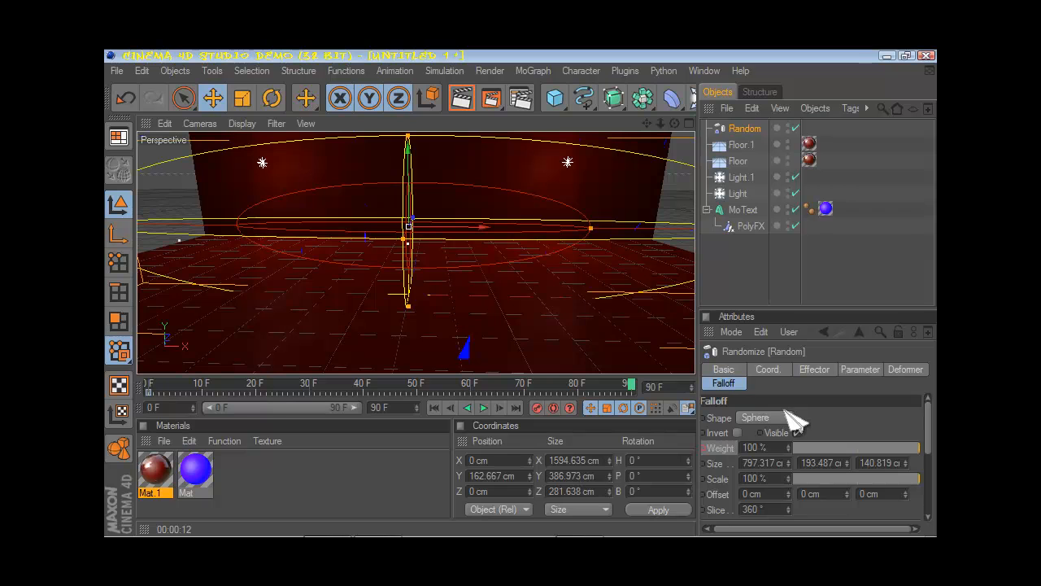
pyautogui.click(819, 448)
pyautogui.moveTo(828, 459); pyautogui.dragTo(786, 459)
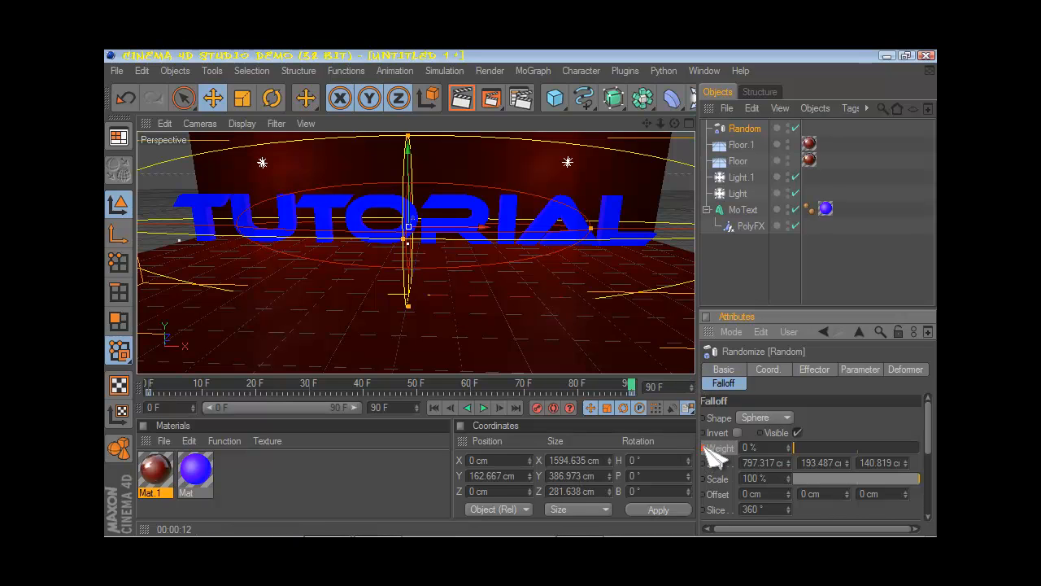
# Play the text animation from the first frame to check it, and return to frame 0
pyautogui.click(435, 407)
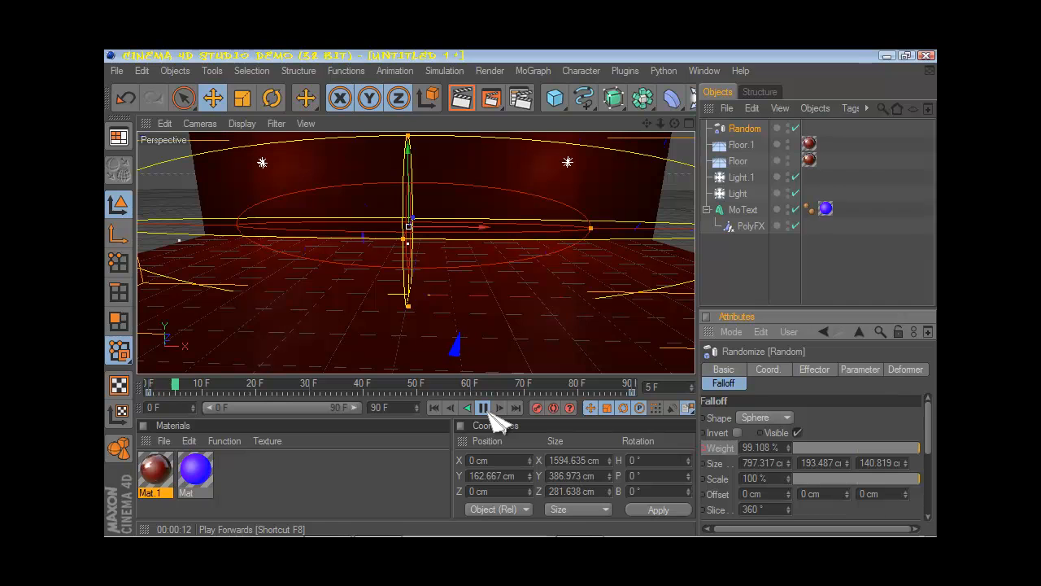
pyautogui.click(487, 409)
pyautogui.click(436, 409)
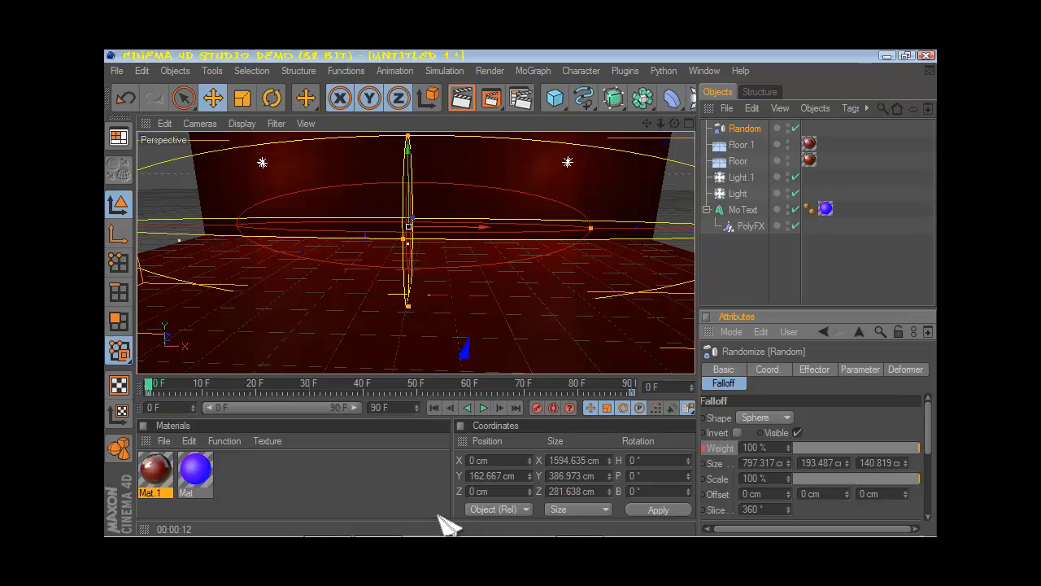